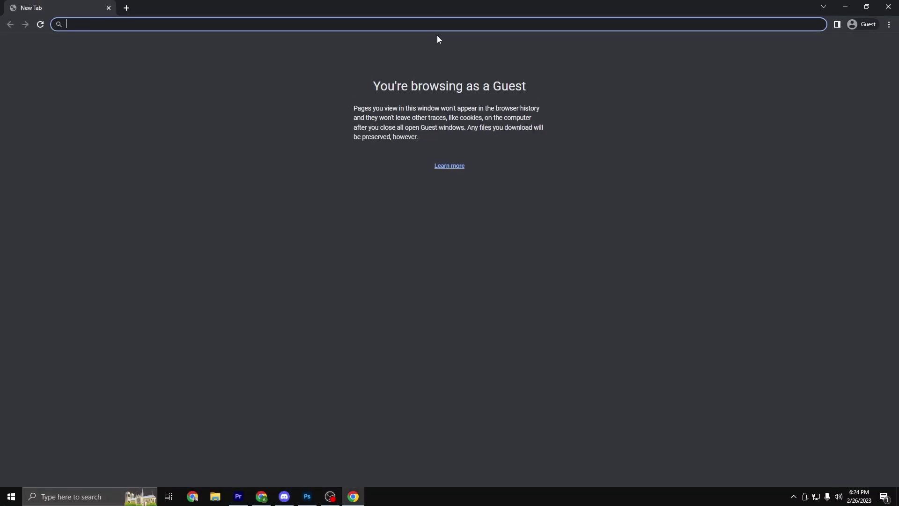
# Search Google for 'elevenl', open the ElevenLabs site and go to its sign-up page.
pyautogui.write('elevenlabs')
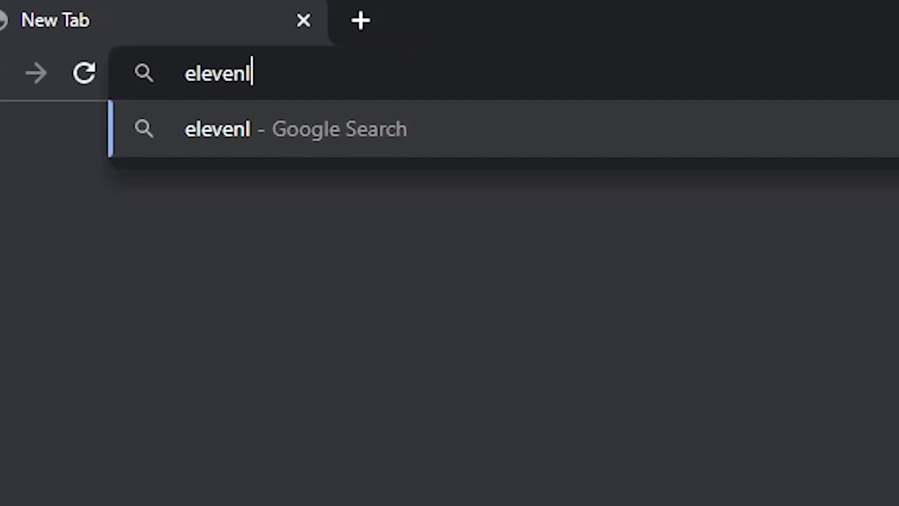
pyautogui.press('Return')
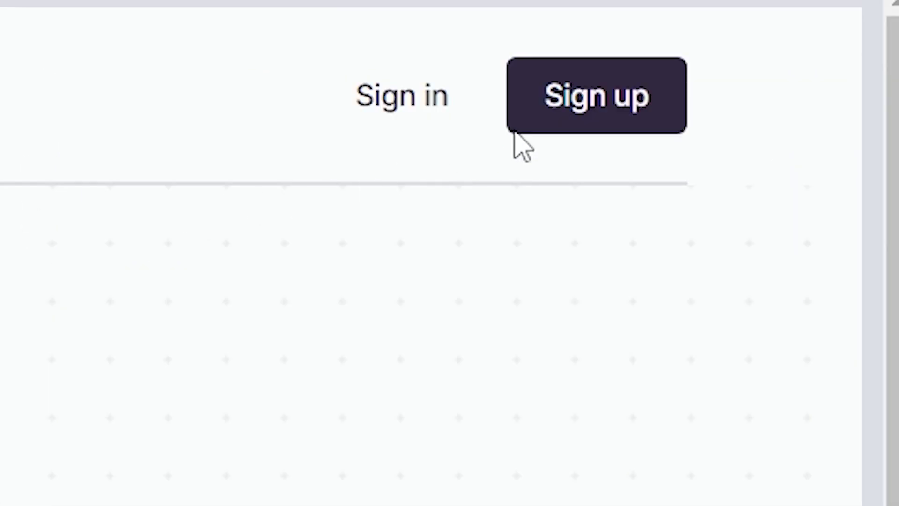
pyautogui.click(515, 132)
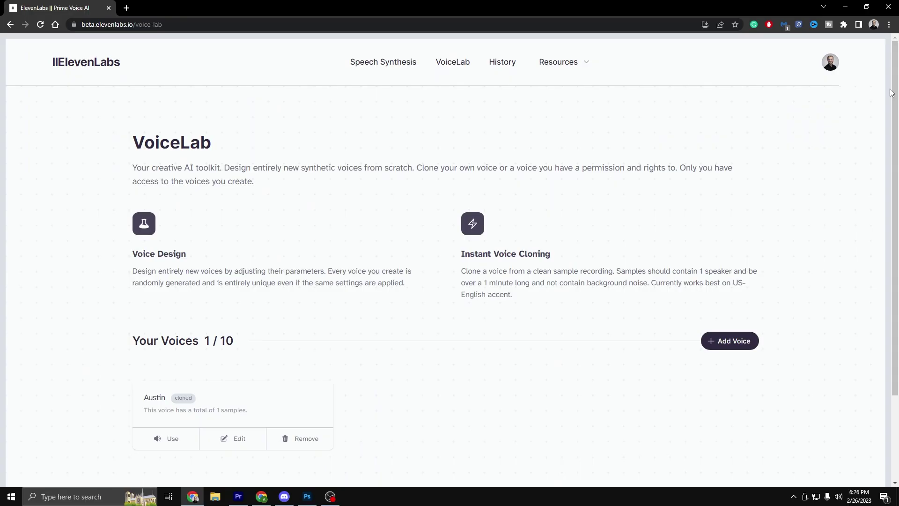
# Instant-clone a new voice from the synthesized_audio (1) recording, confirming you have rights to it.
pyautogui.click(729, 347)
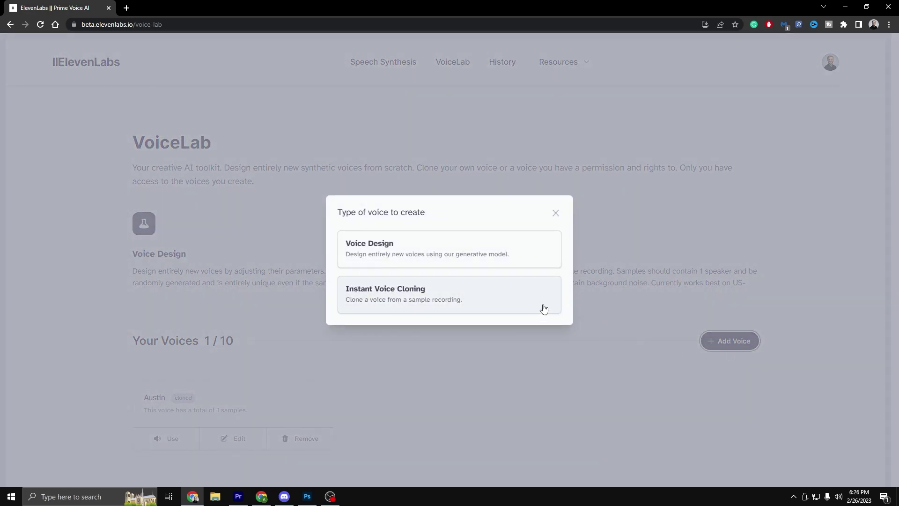
pyautogui.click(418, 301)
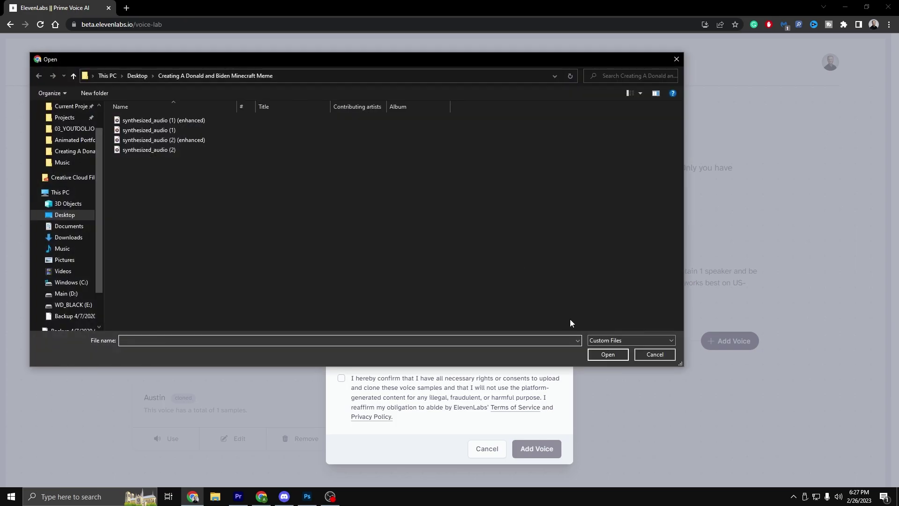
pyautogui.click(169, 130)
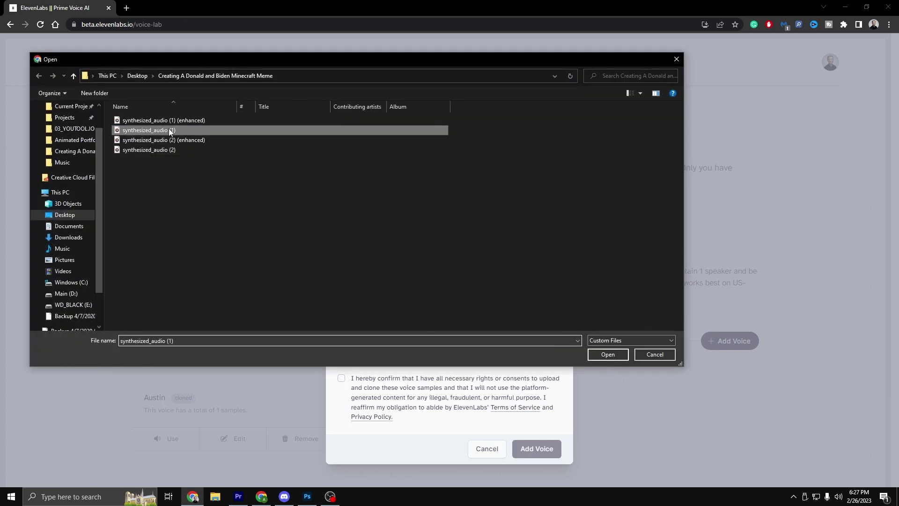
pyautogui.doubleClick(122, 133)
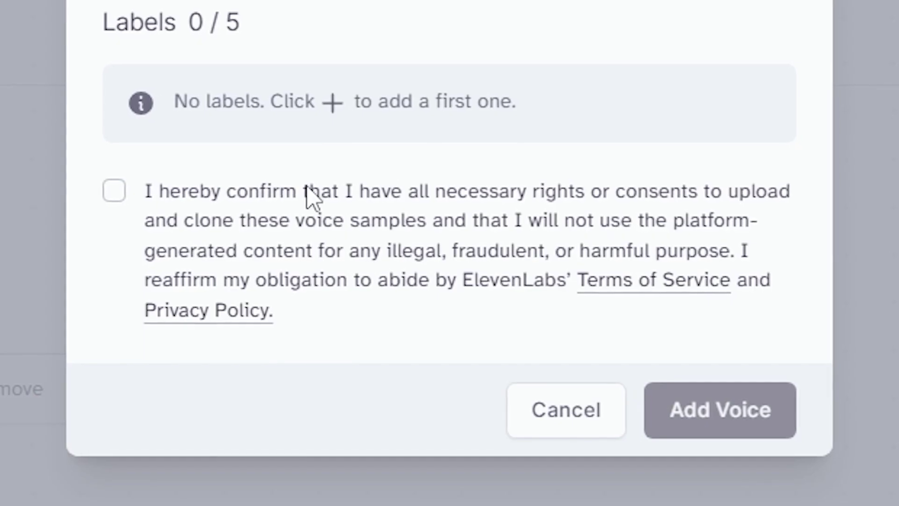
pyautogui.click(102, 188)
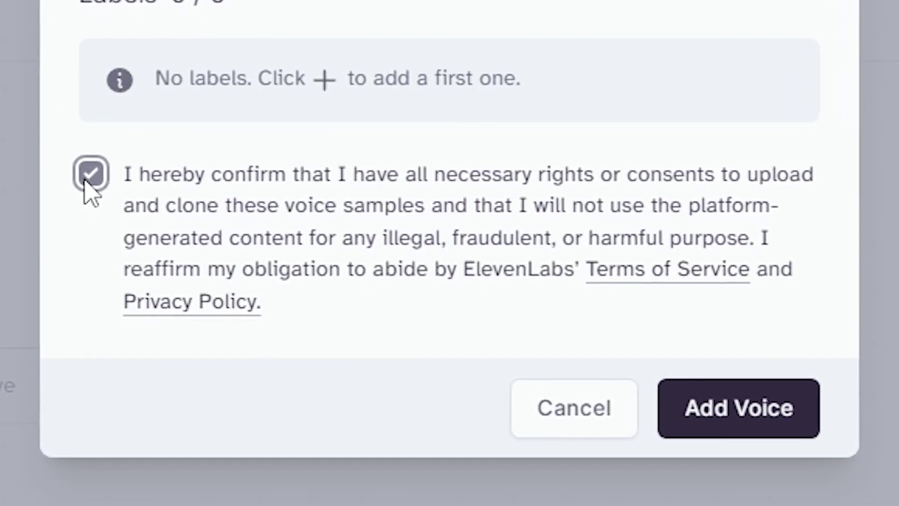
pyautogui.click(798, 420)
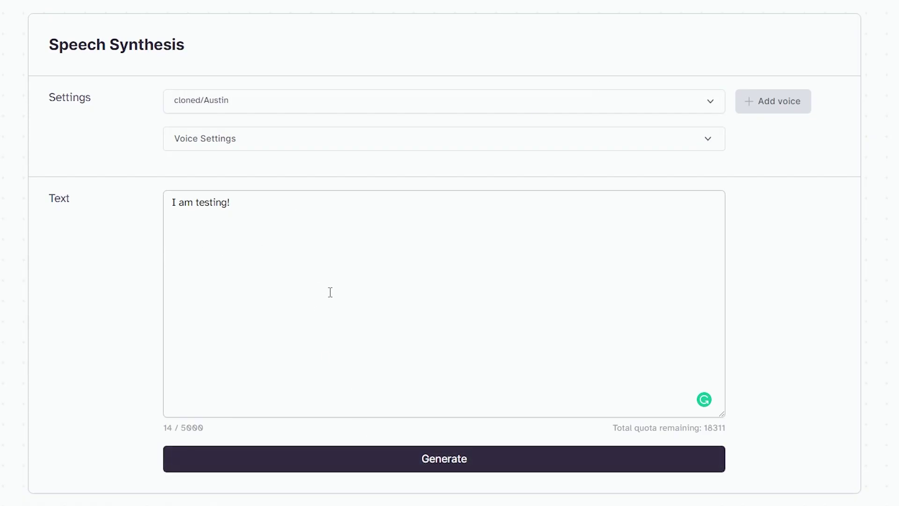
# Generate the cloned/Austin voice saying 'I am testing!' and save the clip as an MP3.
pyautogui.click(424, 464)
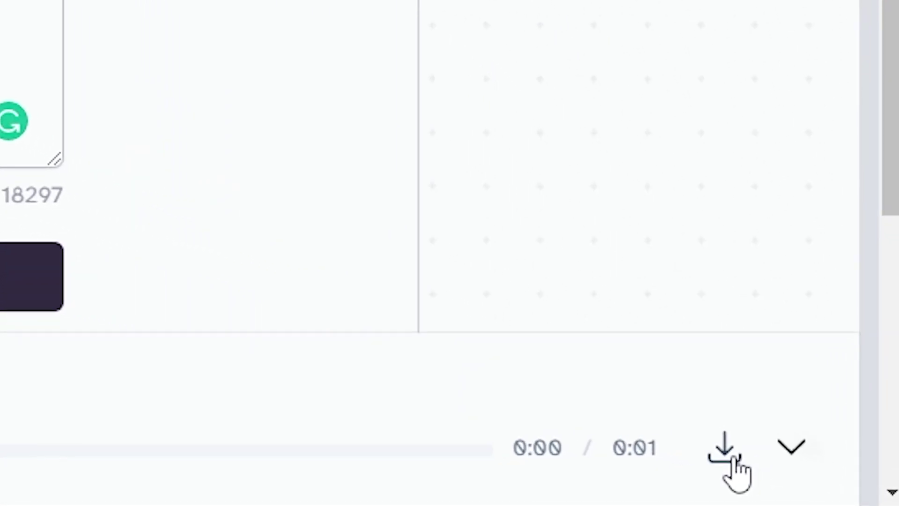
pyautogui.click(733, 460)
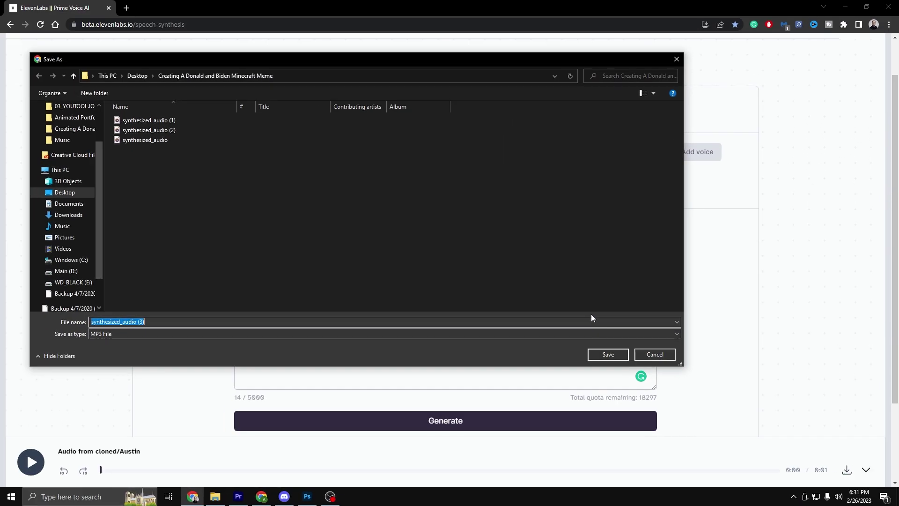
pyautogui.click(611, 354)
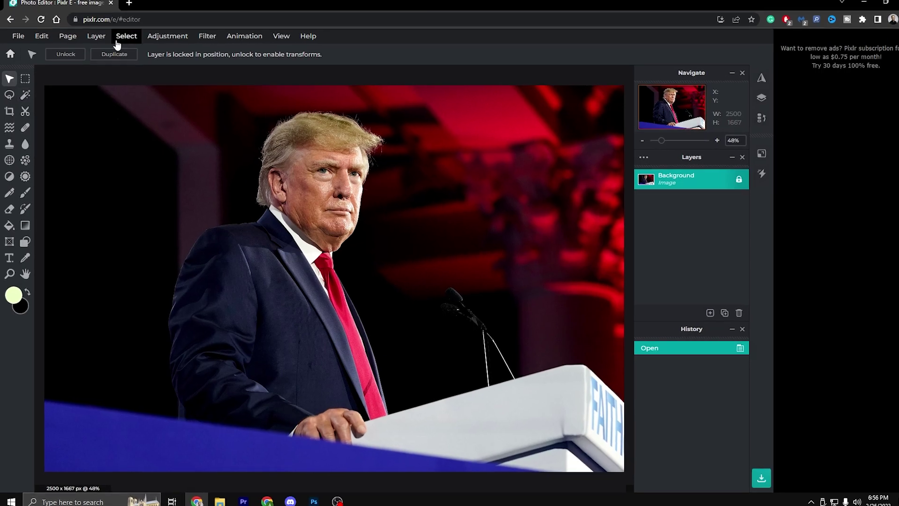
pyautogui.click(128, 31)
# Paste the auto-selected president as a new layer, then unlock and hide the Background layer.
pyautogui.click(142, 74)
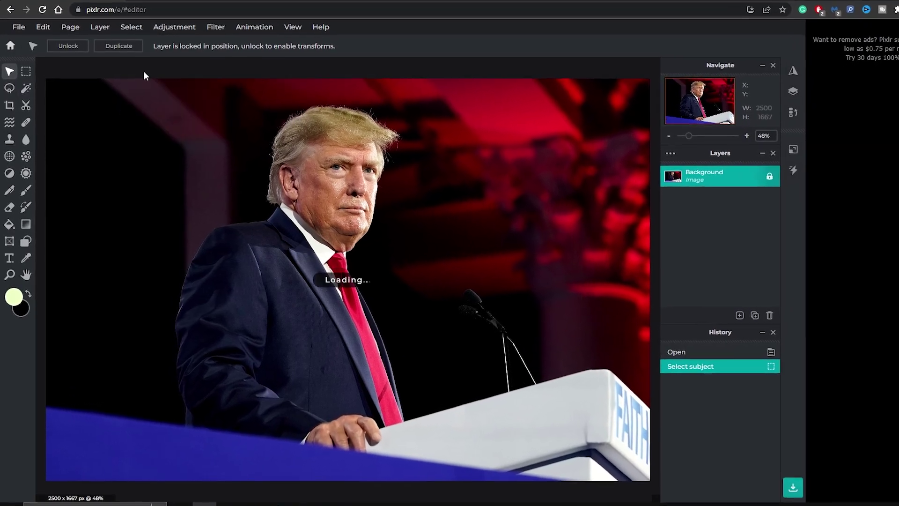
pyautogui.hotkey('ctrl', 'v')
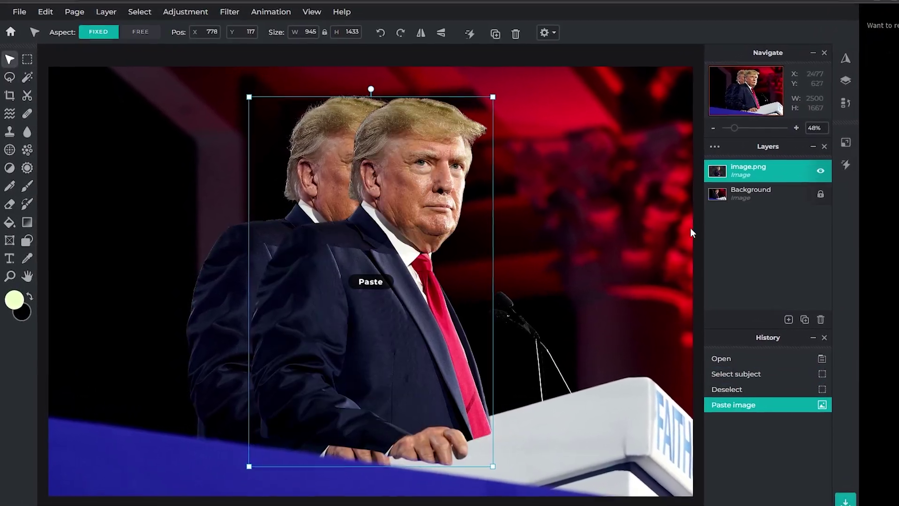
pyautogui.click(749, 195)
pyautogui.click(809, 194)
pyautogui.click(809, 194)
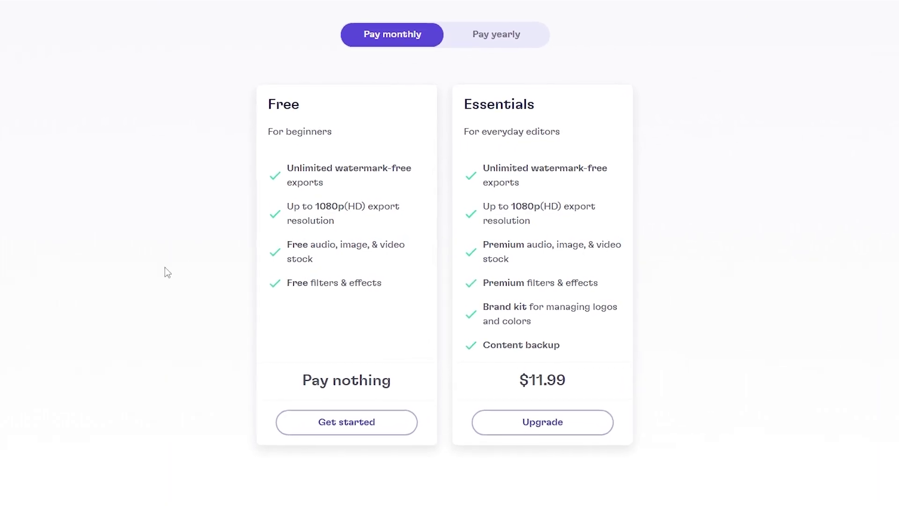
# Sign up for Clipchamp's Free plan with a Google login and choose Content as the video purpose.
pyautogui.click(340, 419)
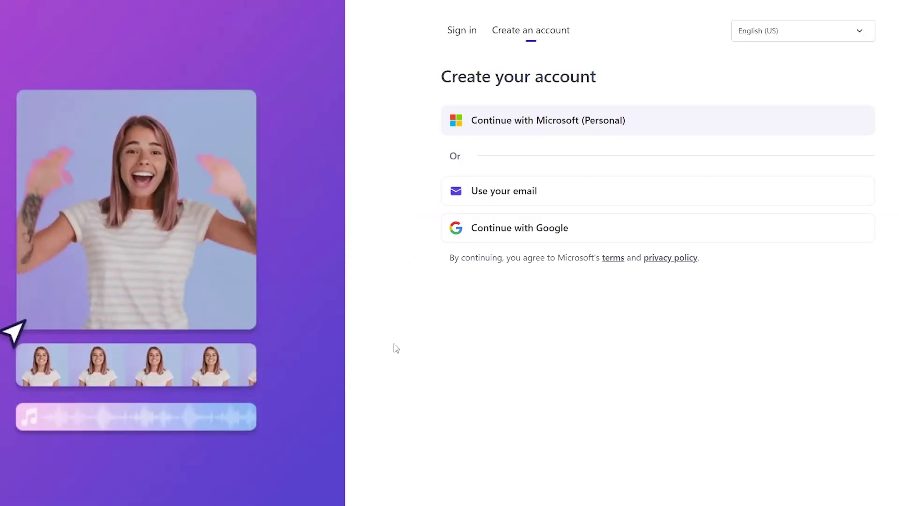
pyautogui.click(544, 221)
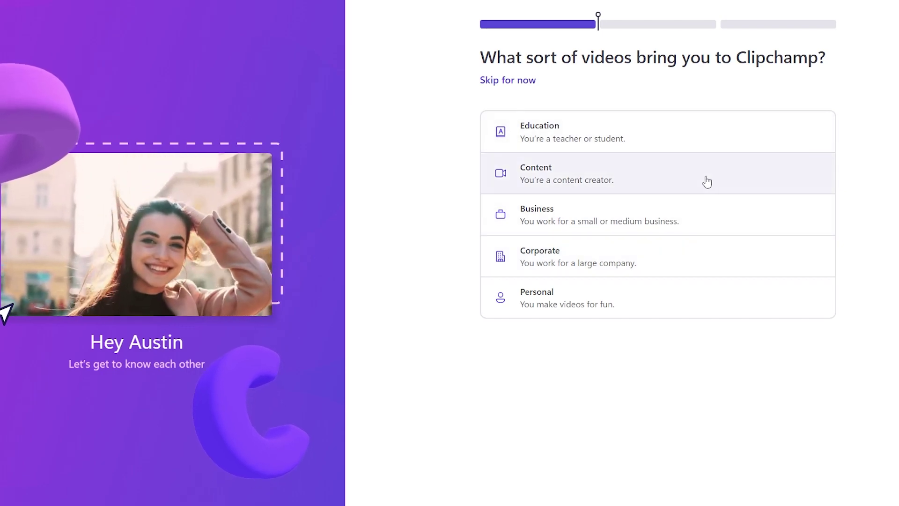
pyautogui.click(706, 183)
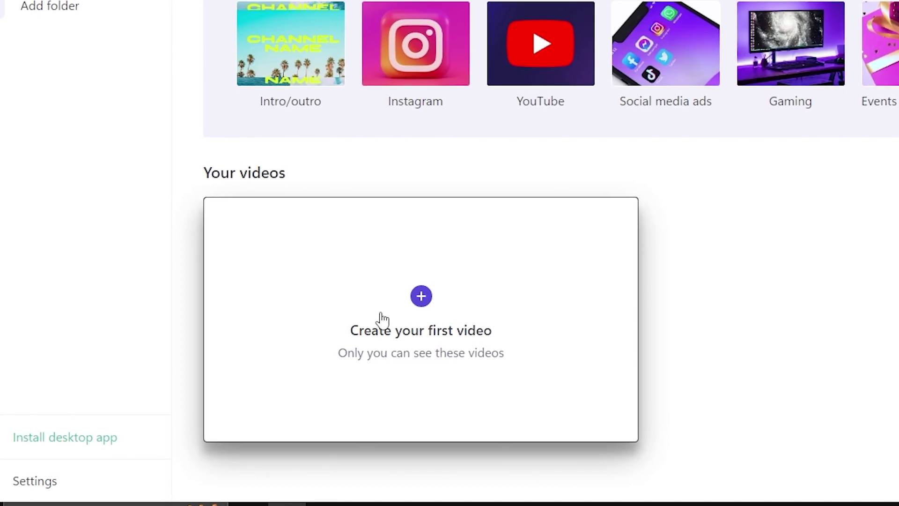
# Create a new video, import the Call of Duty Warzone gameplay clip, and set the aspect ratio to 9:16.
pyautogui.click(401, 306)
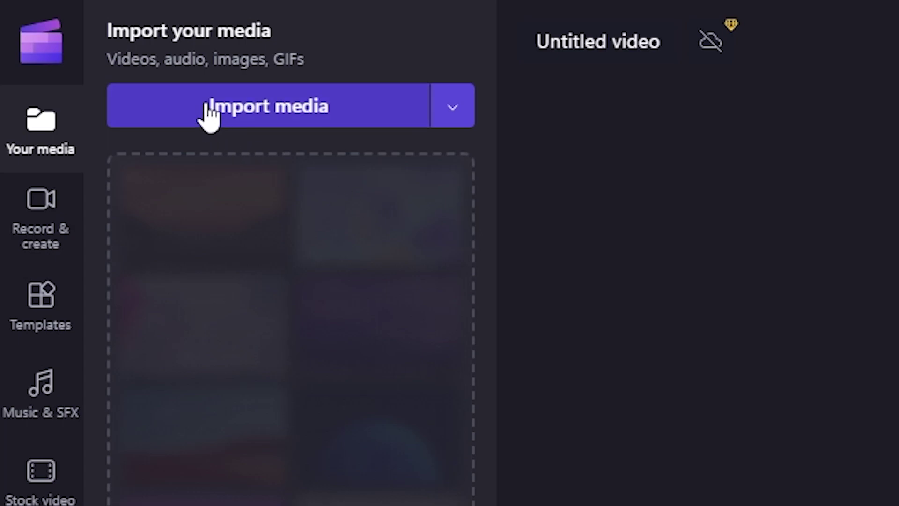
pyautogui.click(209, 105)
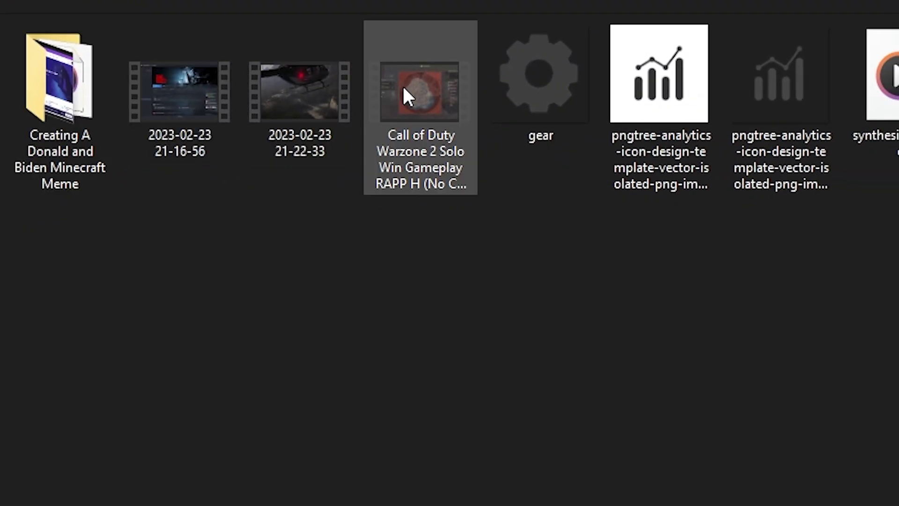
pyautogui.doubleClick(405, 96)
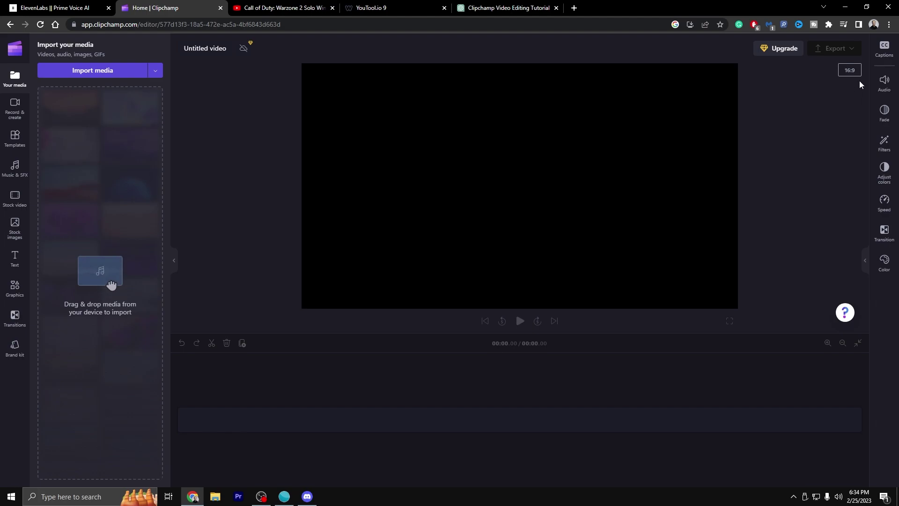
pyautogui.click(849, 70)
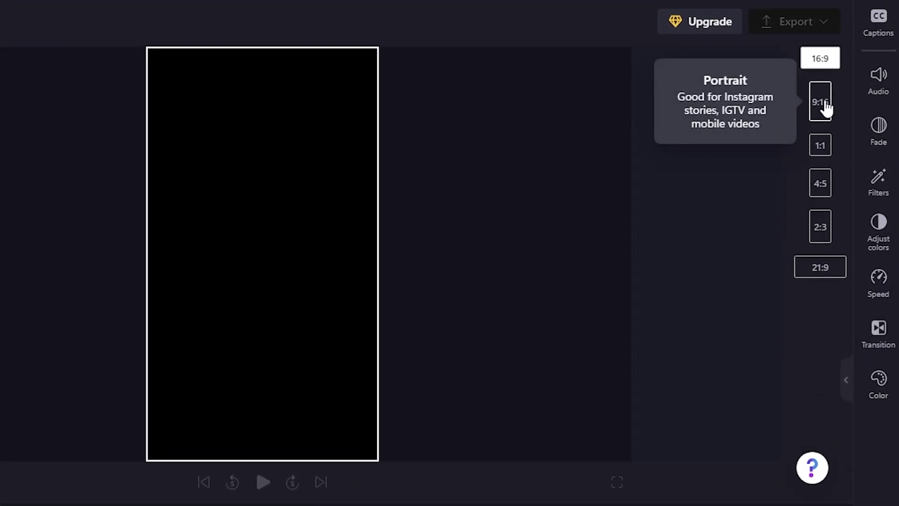
pyautogui.click(824, 106)
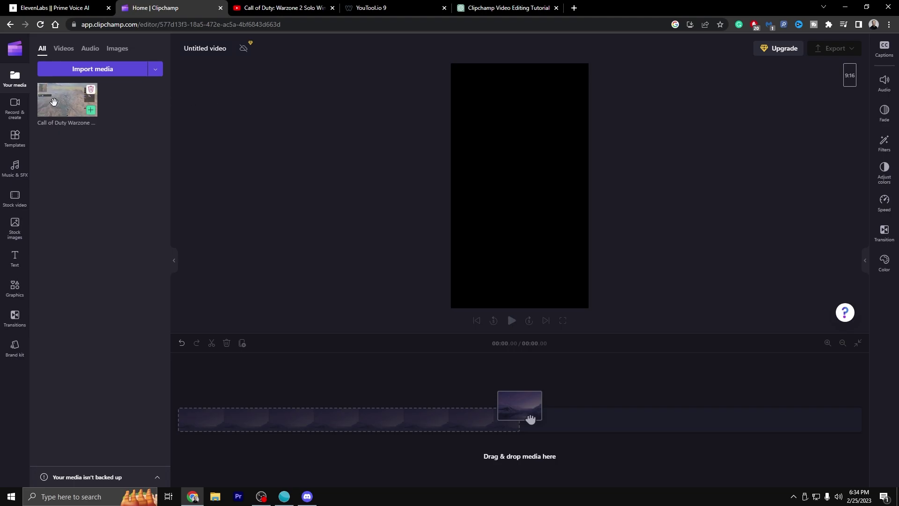
# Add the gameplay clip, trim the top clip, and split the voice audio at 0:07 with a pause after.
pyautogui.moveTo(245, 418); pyautogui.dragTo(245, 421)
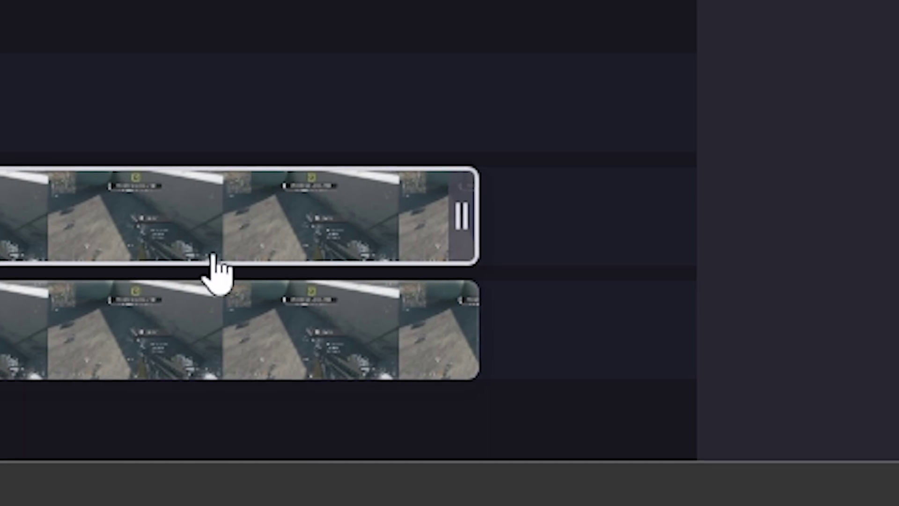
pyautogui.moveTo(478, 215); pyautogui.dragTo(3, 201)
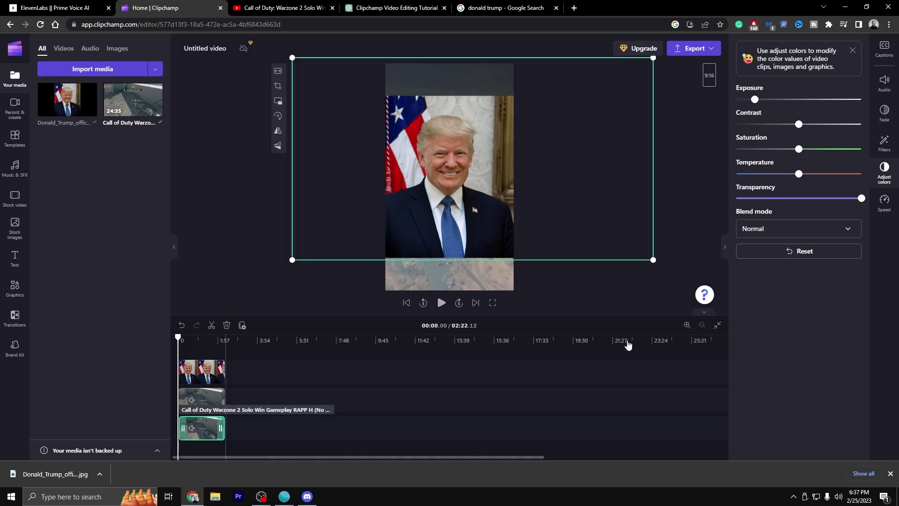
pyautogui.moveTo(166, 161); pyautogui.dragTo(207, 173)
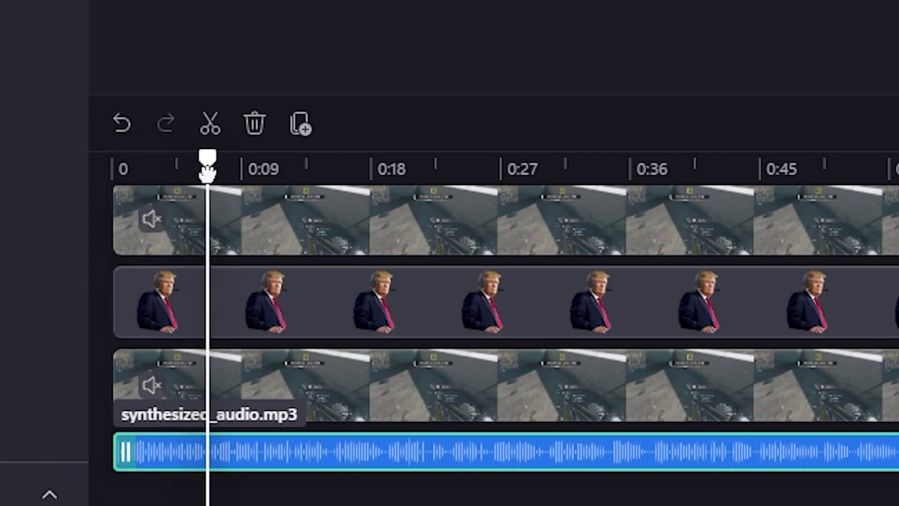
pyautogui.click(210, 123)
pyautogui.moveTo(281, 450); pyautogui.dragTo(382, 422)
# Split the voice audio again at 0:31 and push the remaining part to start near 0:46.
pyautogui.moveTo(297, 170); pyautogui.dragTo(560, 177)
pyautogui.click(271, 213)
pyautogui.click(209, 124)
pyautogui.moveTo(632, 457); pyautogui.dragTo(847, 464)
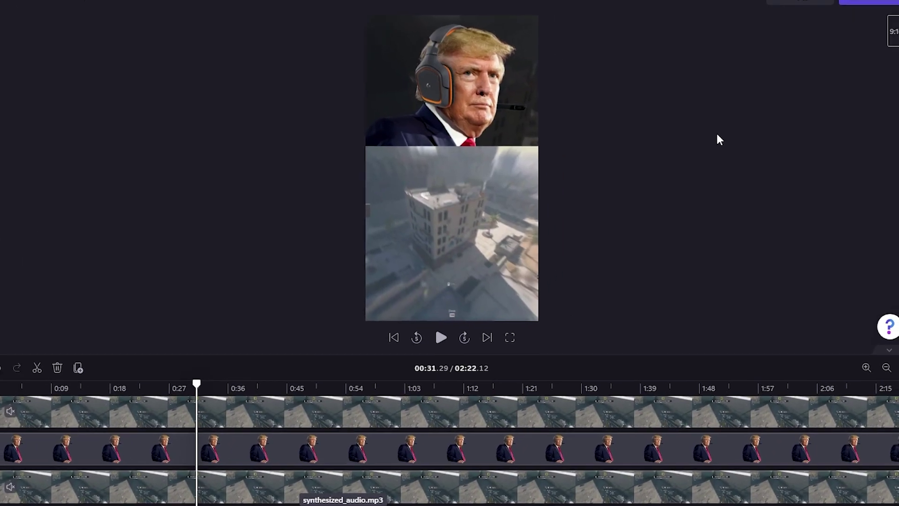
# Export the video as a 1080p MP4.
pyautogui.click(865, 2)
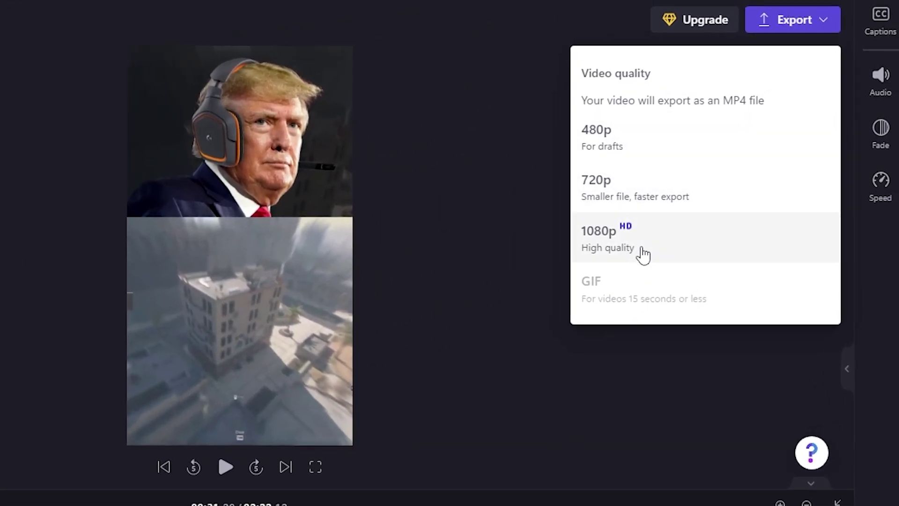
pyautogui.click(679, 224)
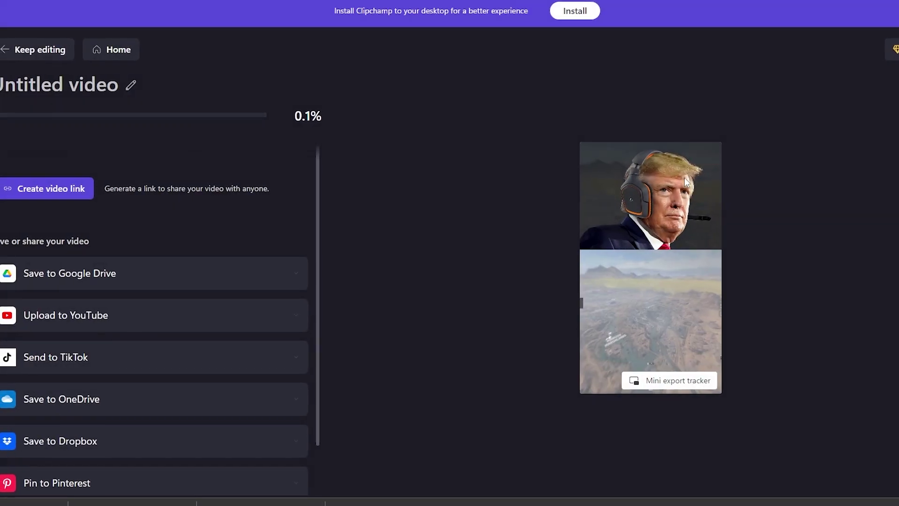